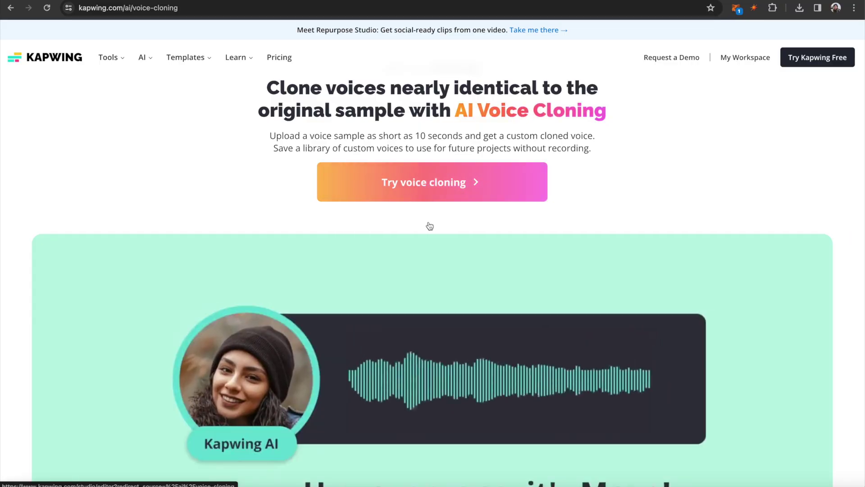
Launch voice cloning to open an untitled studio project on the Text to Speech panel.
scroll(536, 181, "down", 1)
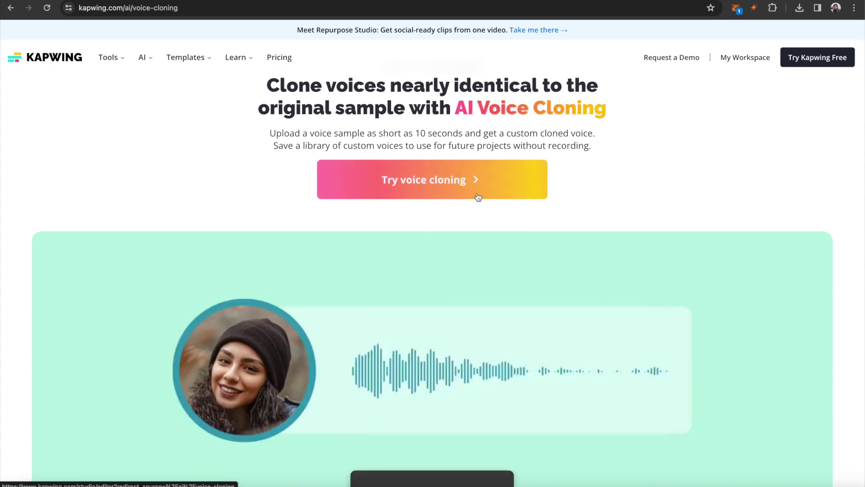
left_click(462, 176)
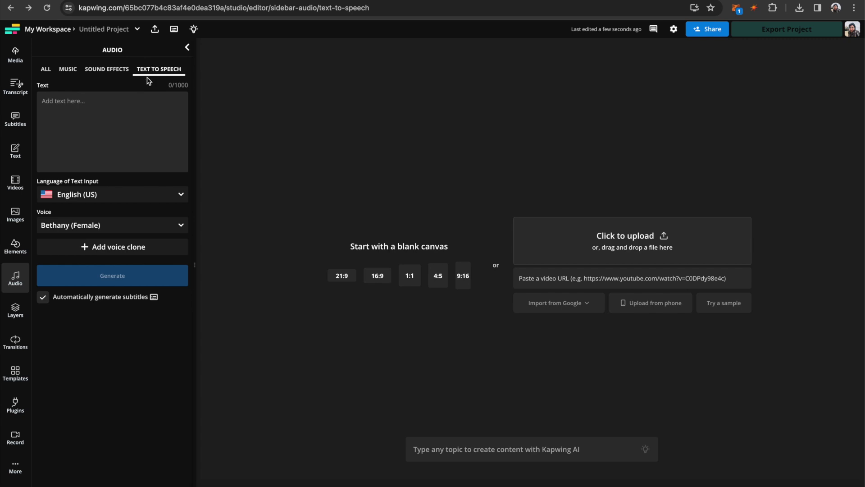
Start a new voice clone and enter a name for the voice.
left_click(163, 251)
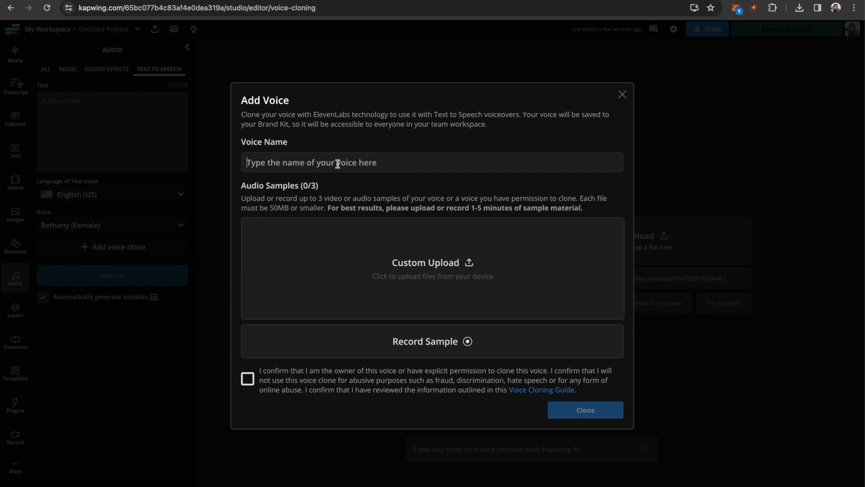
type("Jack (new)")
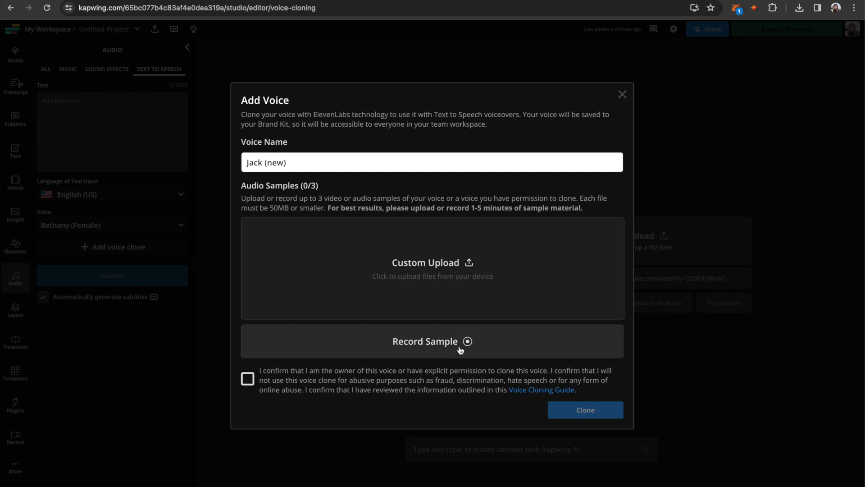
Record a voice sample on the current microphone while reading the displayed sample script.
left_click(497, 352)
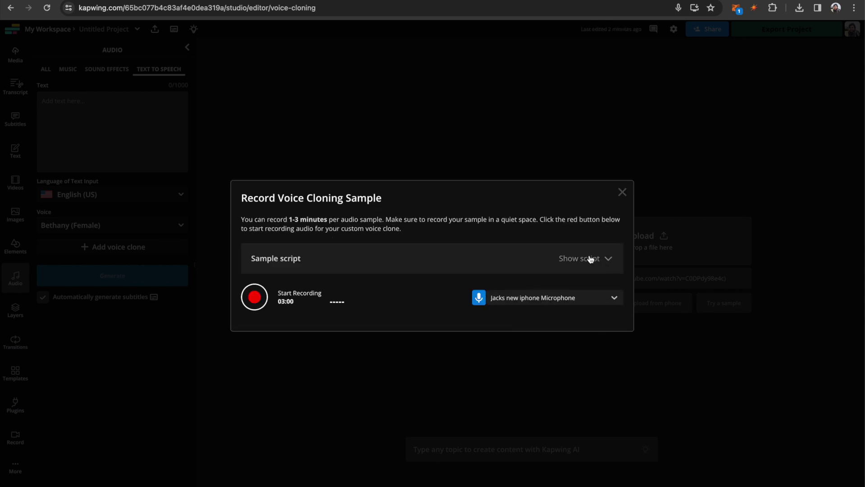
left_click(590, 259)
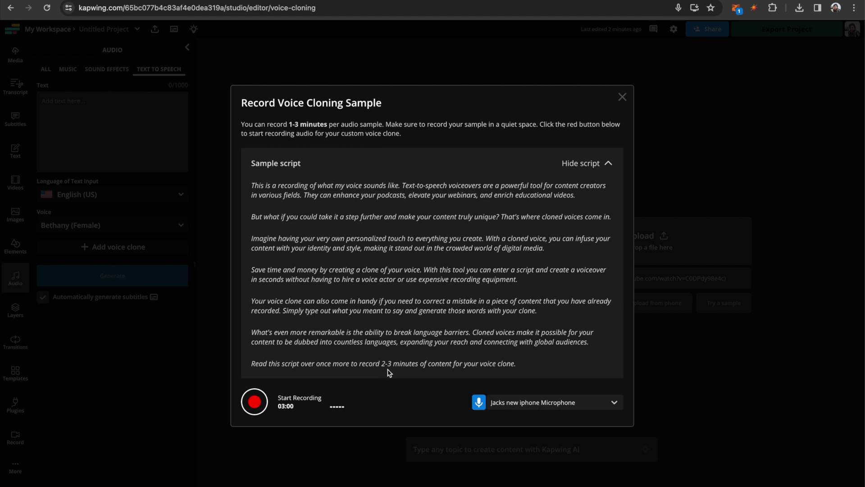
left_click(603, 407)
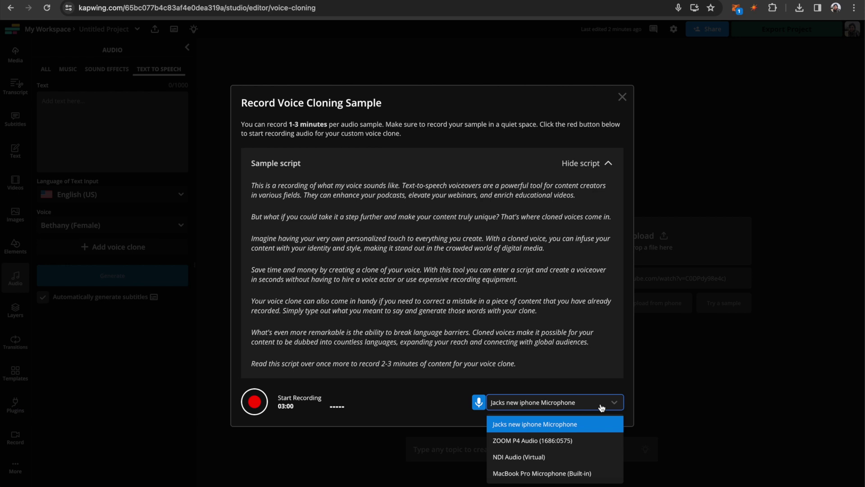
left_click(593, 420)
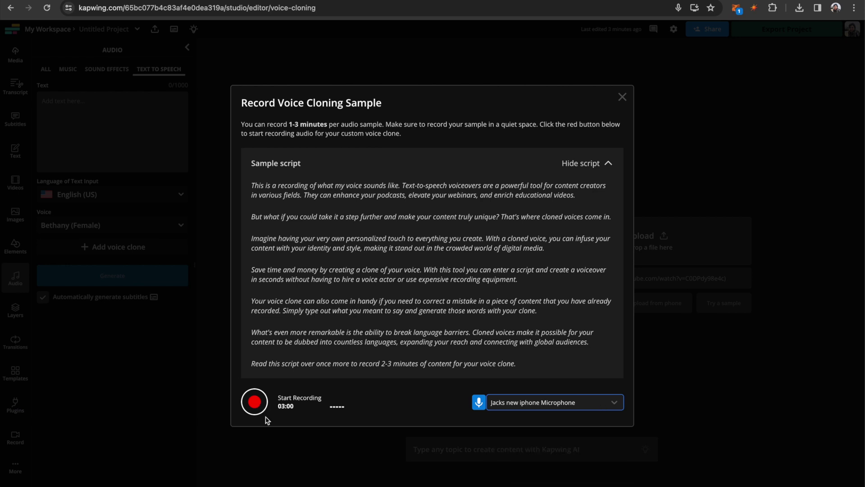
left_click(254, 401)
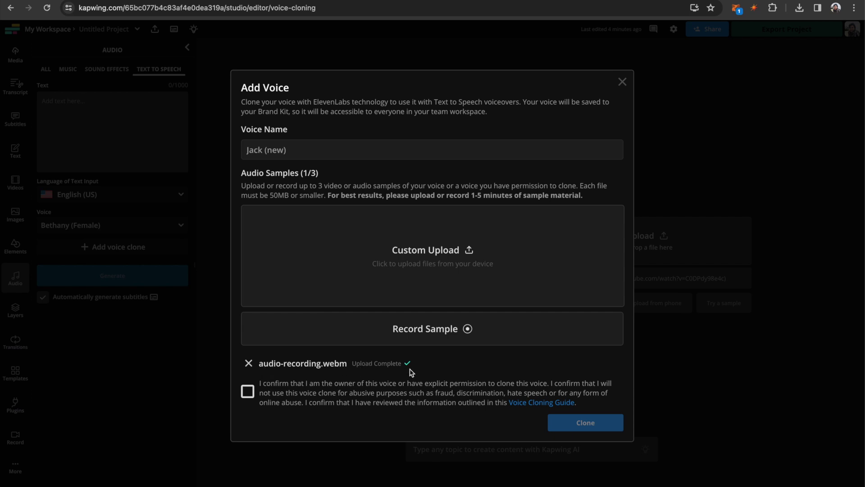
Confirm permission to clone the voice and submit the recorded sample for cloning.
left_click(248, 392)
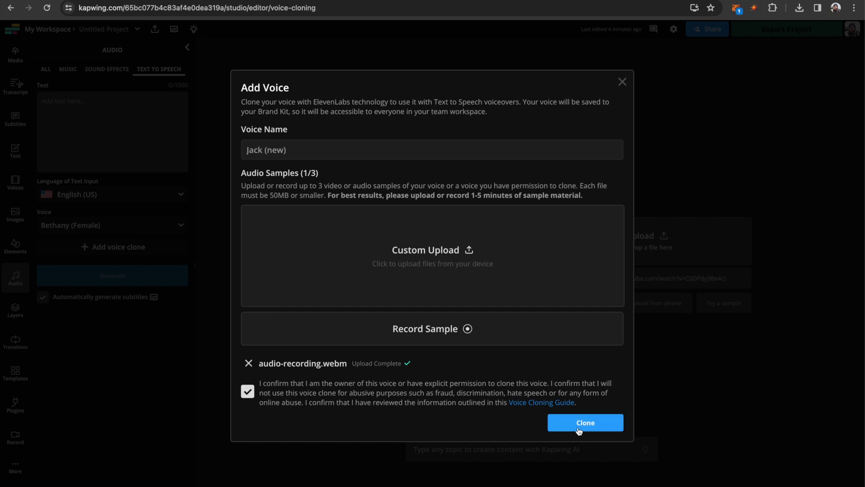
left_click(586, 426)
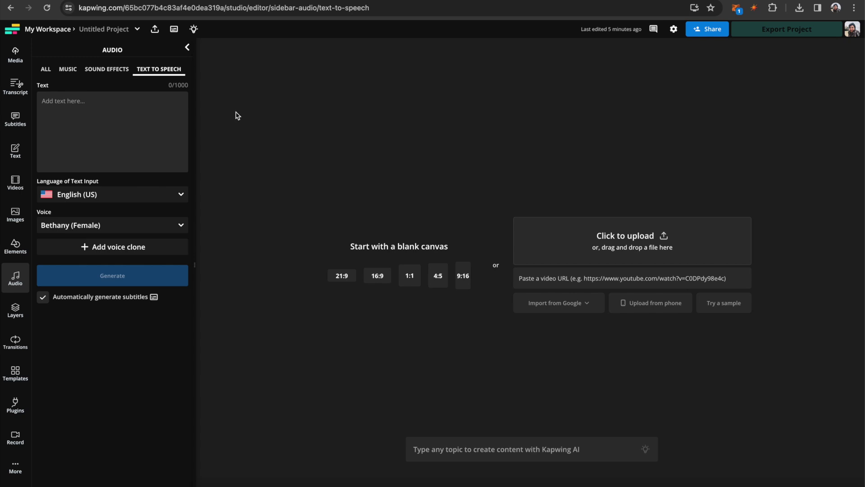
Preview both cloned voices from the Voice dropdown list.
left_click(132, 226)
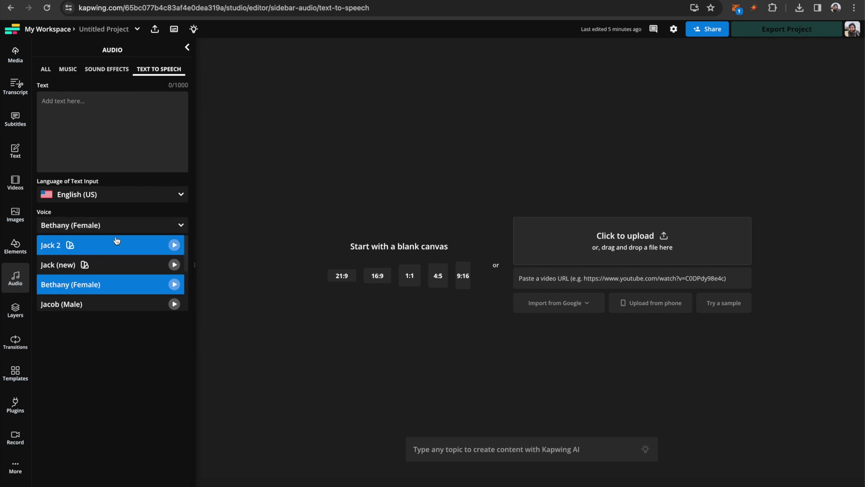
left_click(175, 246)
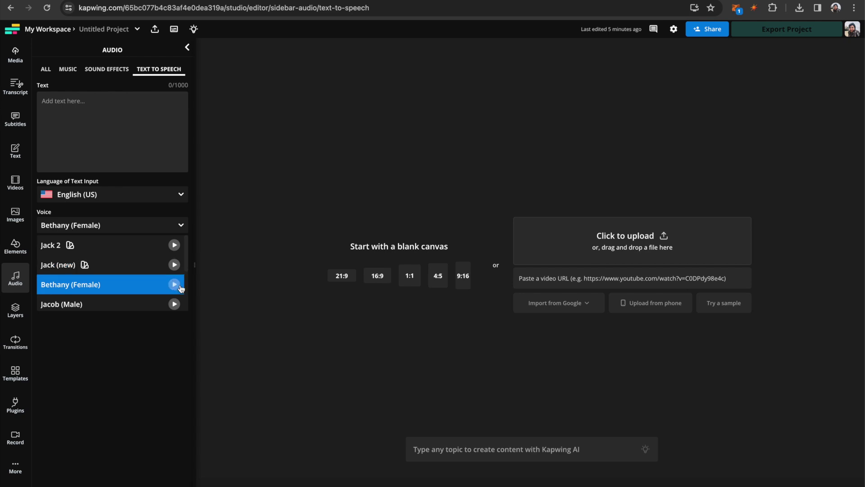
left_click(175, 265)
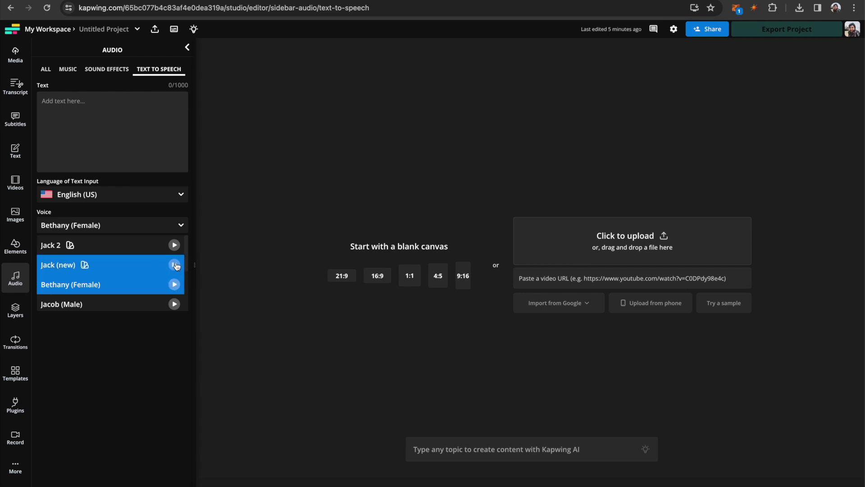
Generate a short spoken self-introduction in the first cloned voice and play it back.
left_click(120, 245)
left_click(90, 145)
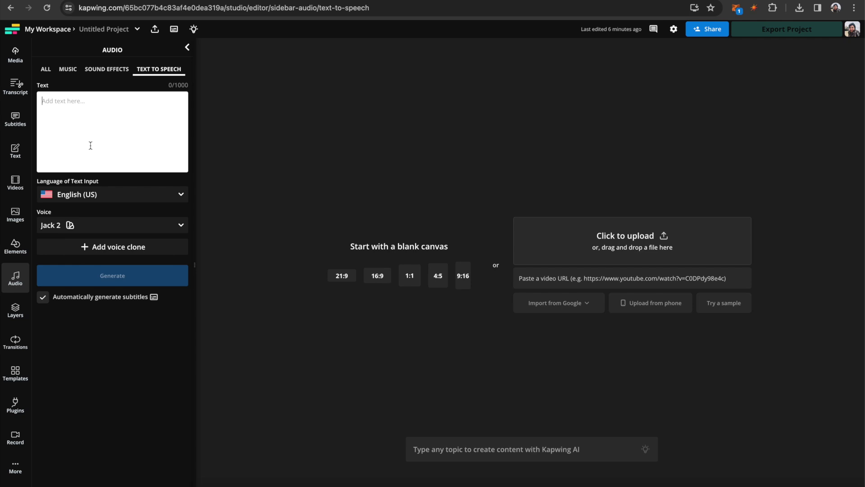
type("hello")
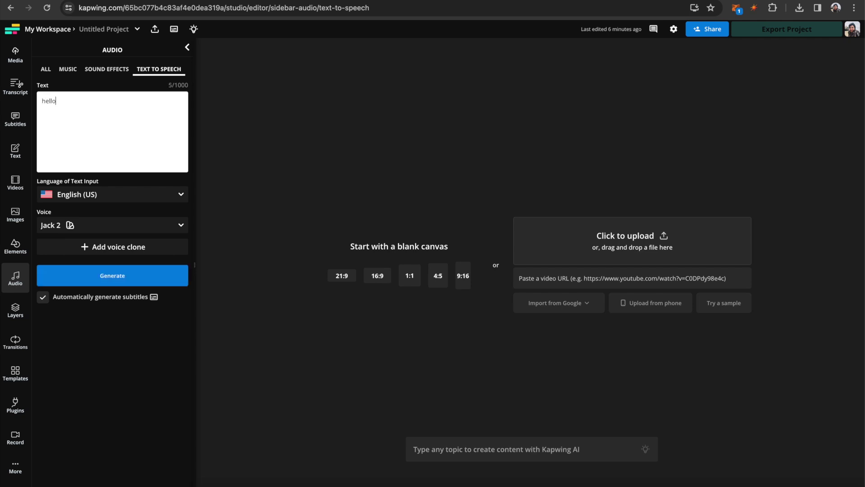
type(", my name is jack. how are you?")
left_click(110, 283)
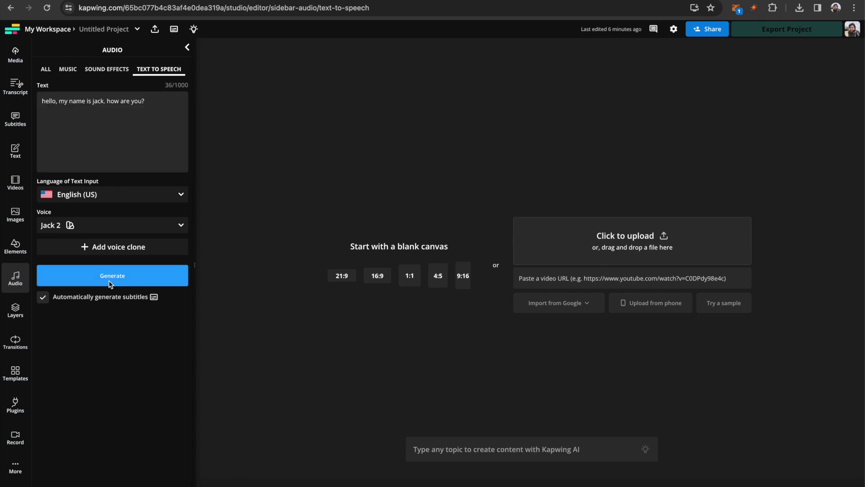
key("space")
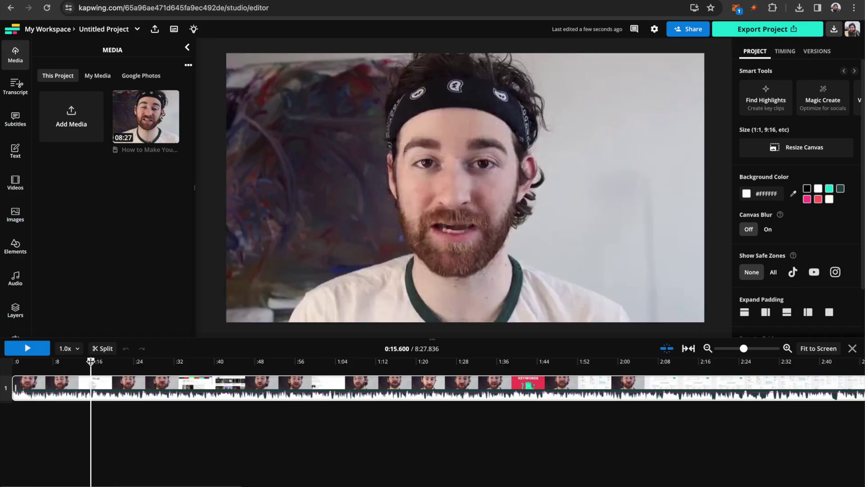
Review the talking-head video from about 0:16.8, then bring up the Audio tools.
left_click_drag(93, 359, 97, 359)
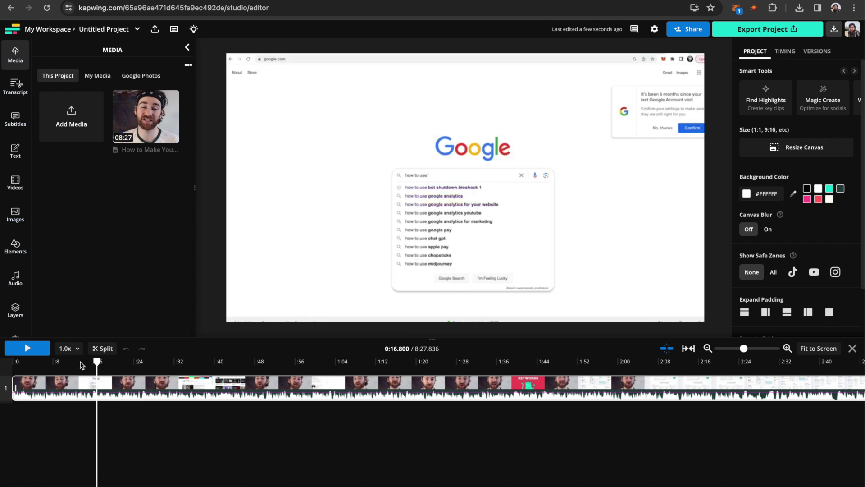
key("space")
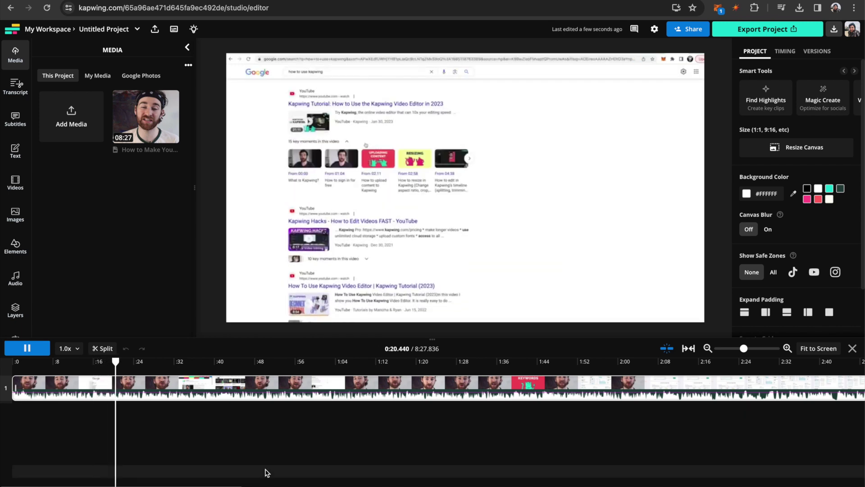
left_click(16, 278)
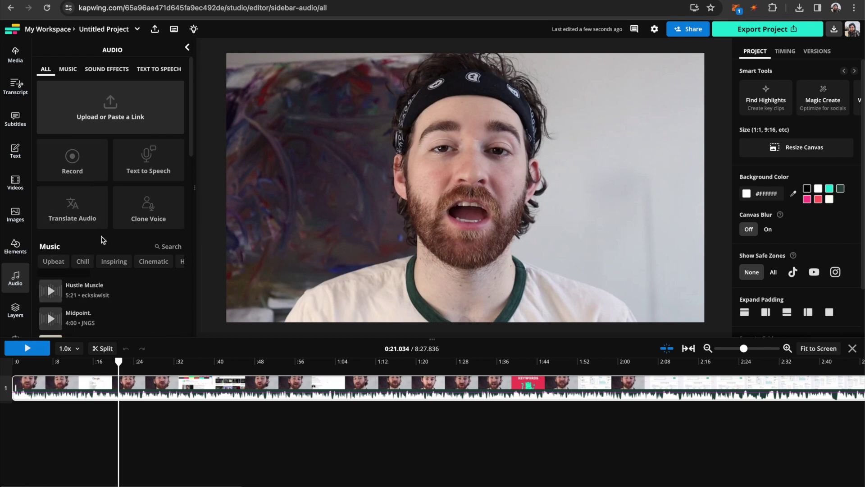
Paste the line about video dominating search results into Text to Speech, voiced by the second clone.
left_click(158, 69)
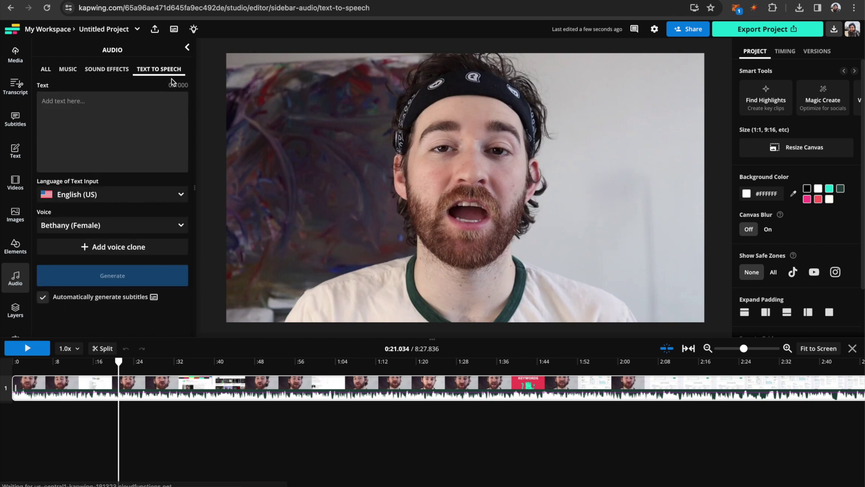
left_click(84, 130)
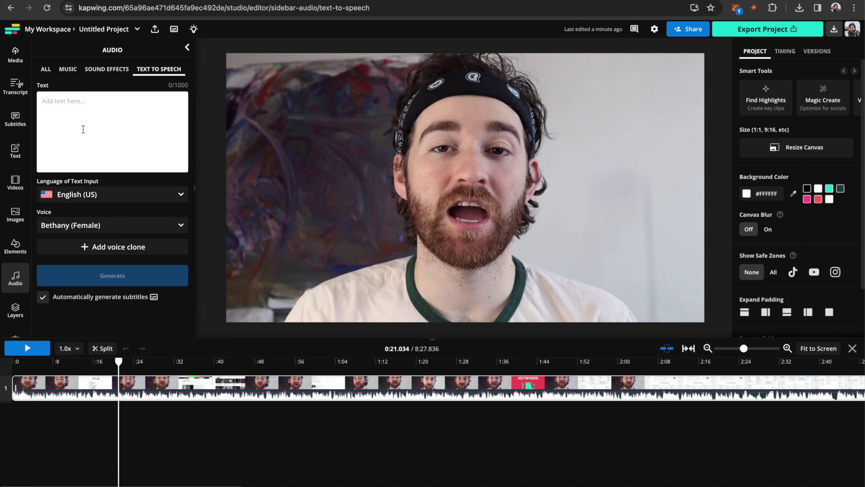
type("video is the most important thing when it comes to dominating search engine results pages")
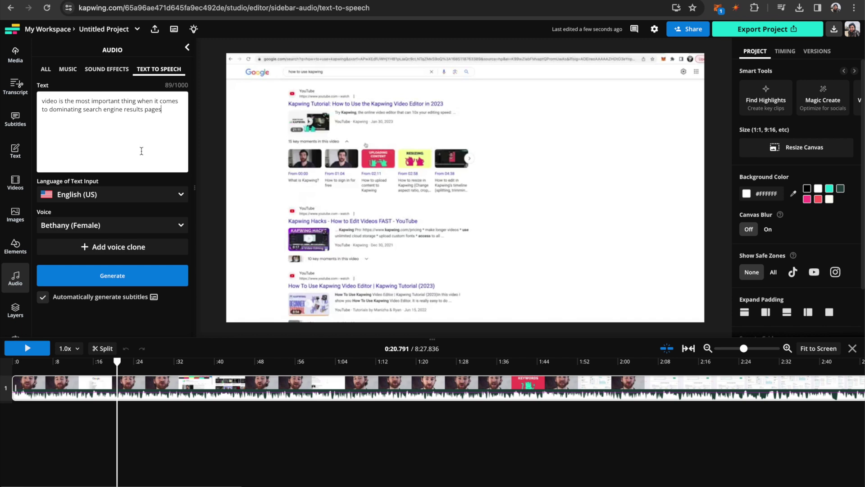
left_click(151, 224)
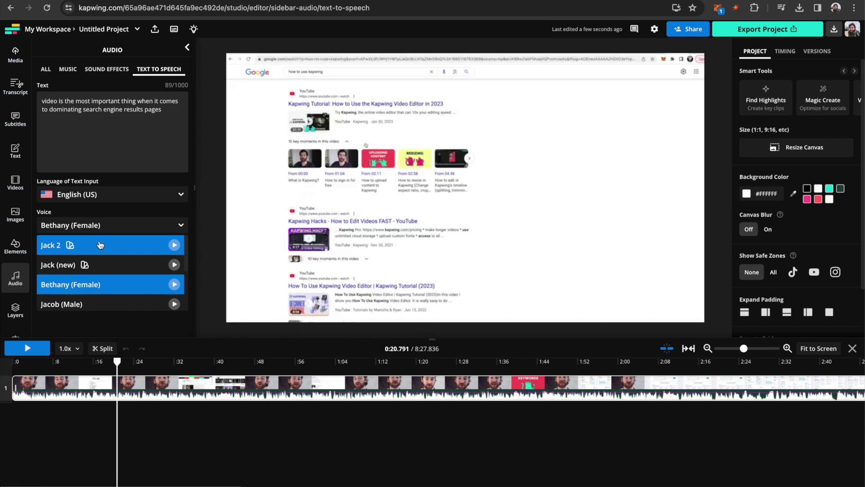
left_click(104, 246)
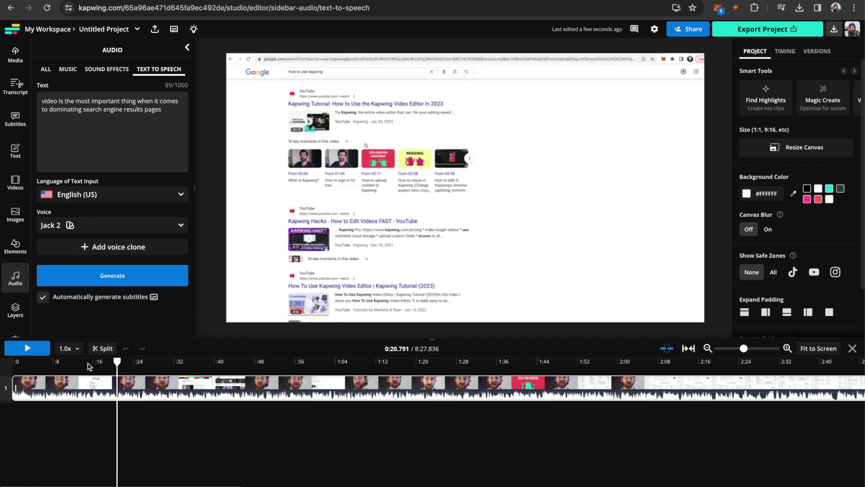
Split the talking-head clip at 0:21 instead of 0:16 and mute the split-off piece to 0%.
left_click(93, 362)
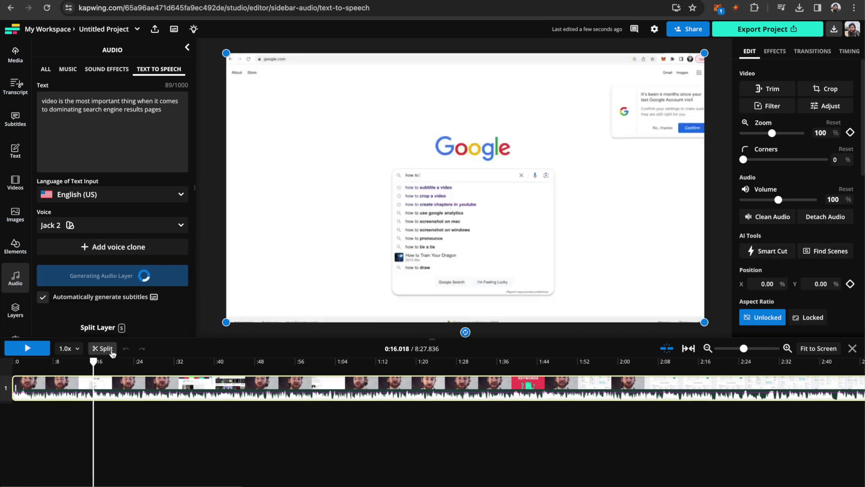
left_click(108, 348)
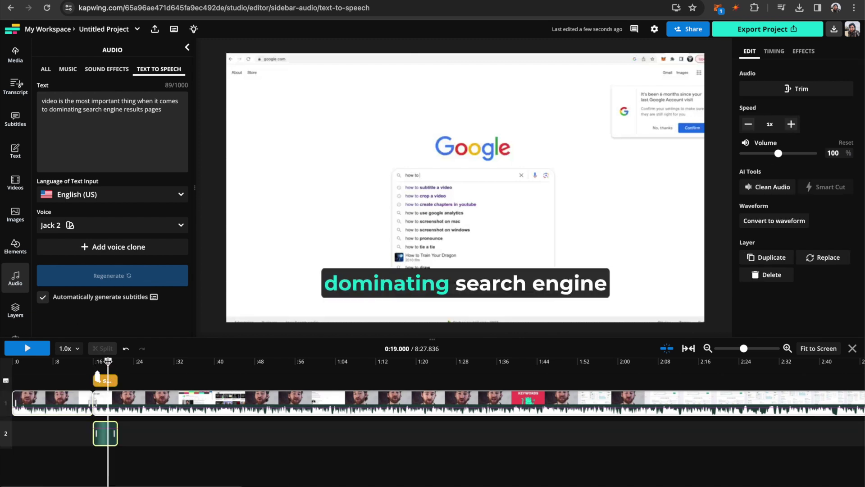
left_click(126, 349)
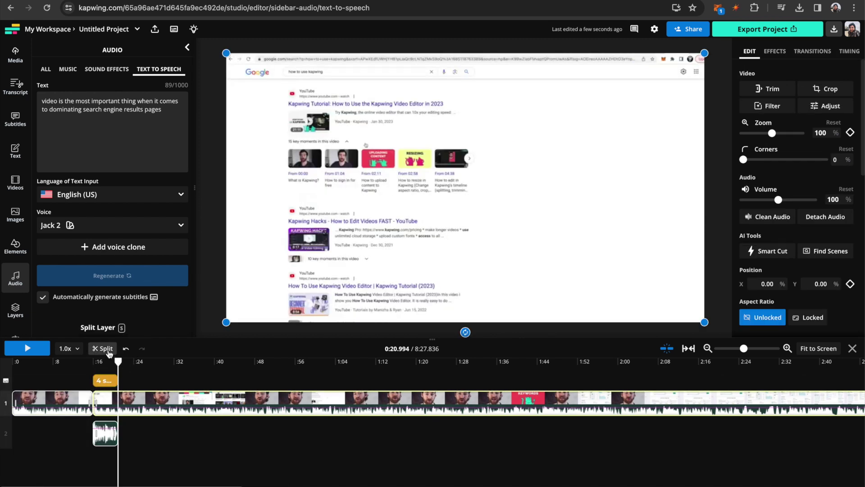
left_click(108, 350)
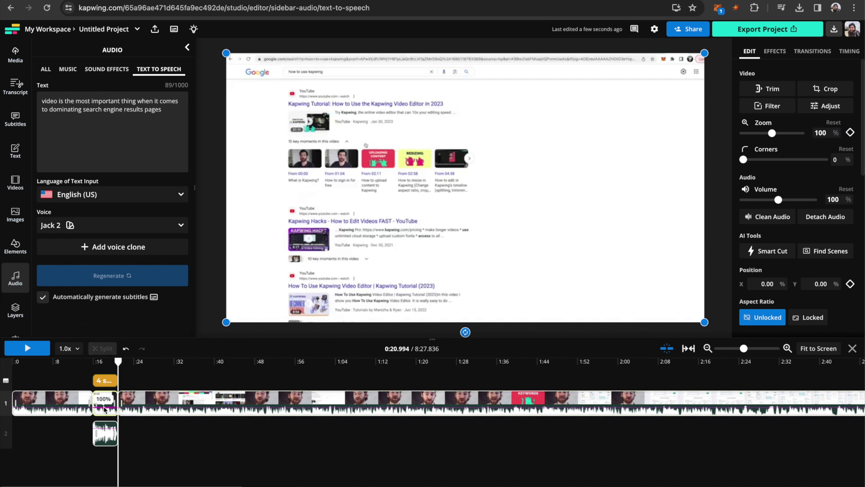
left_click_drag(104, 409, 105, 416)
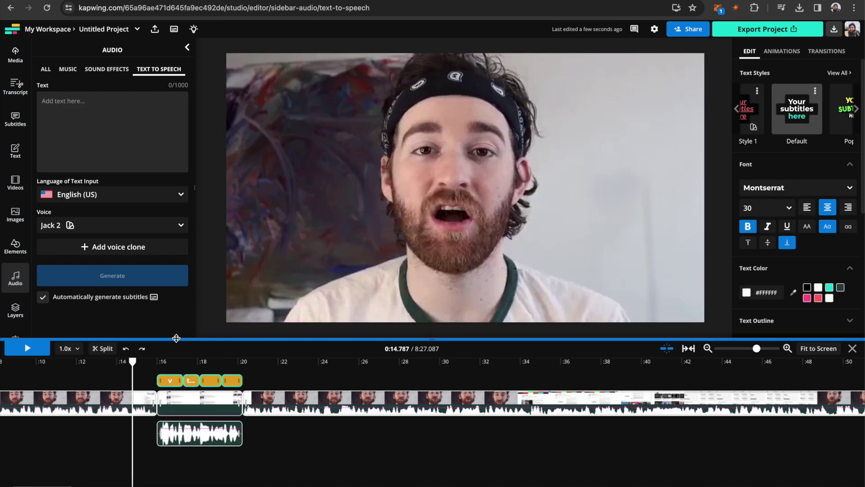
Review the patch, zoom the timeline in, and trim the muted piece to end with the voice line.
key("space")
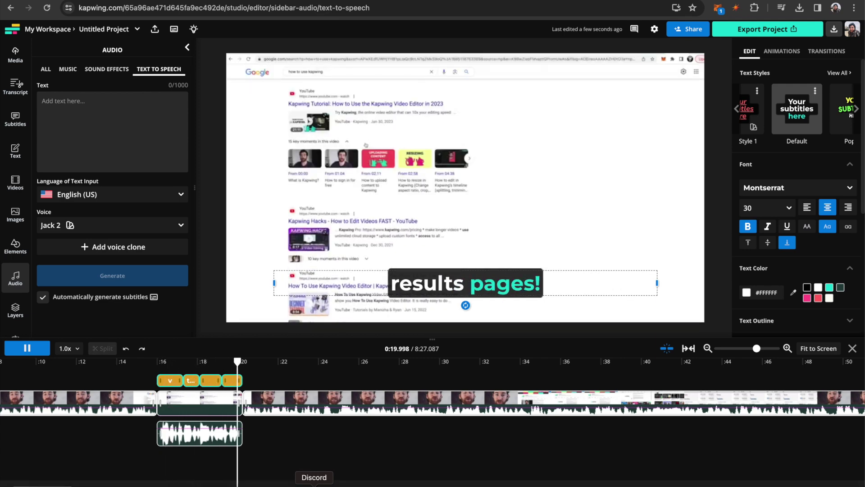
key("space")
scroll(171, 430, "up", 2)
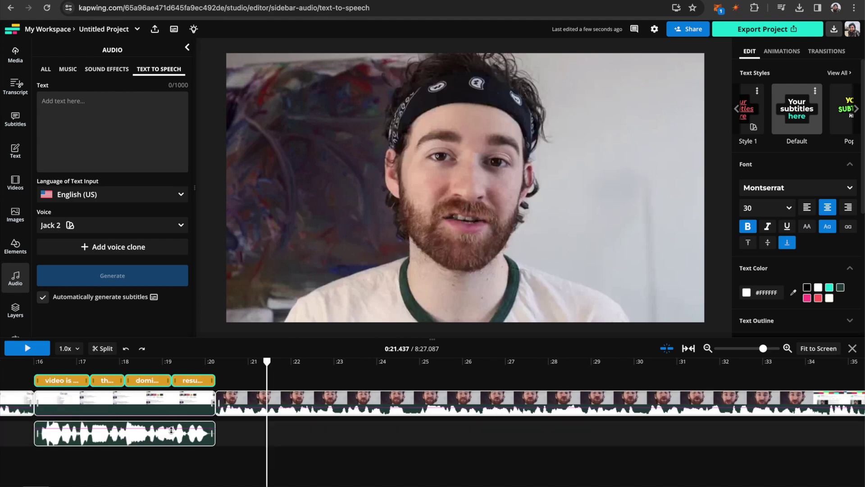
left_click(769, 348)
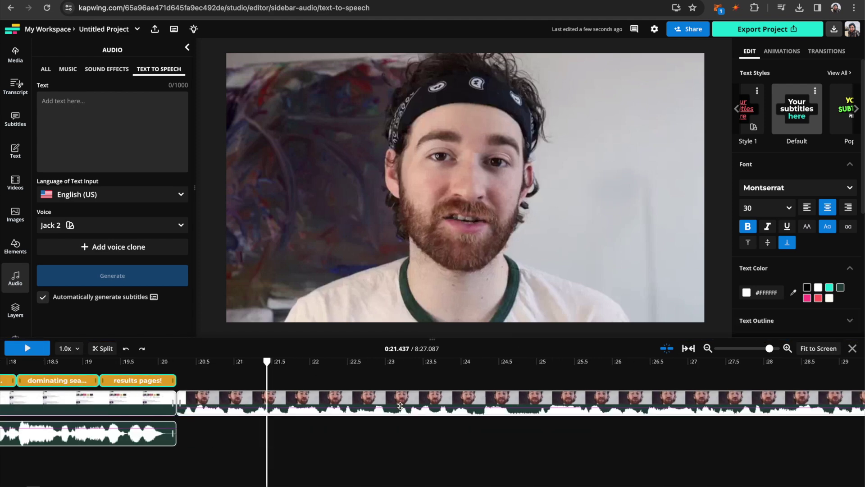
scroll(225, 433, "left", 3)
left_click(264, 433)
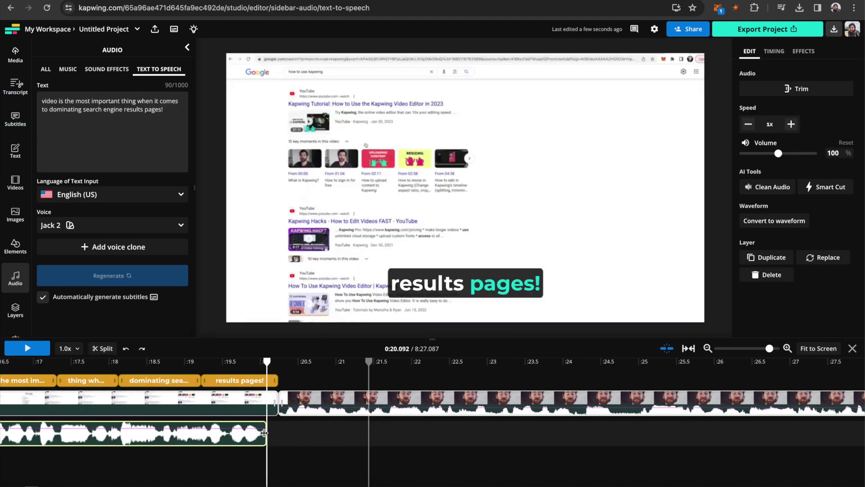
left_click_drag(277, 396, 261, 396)
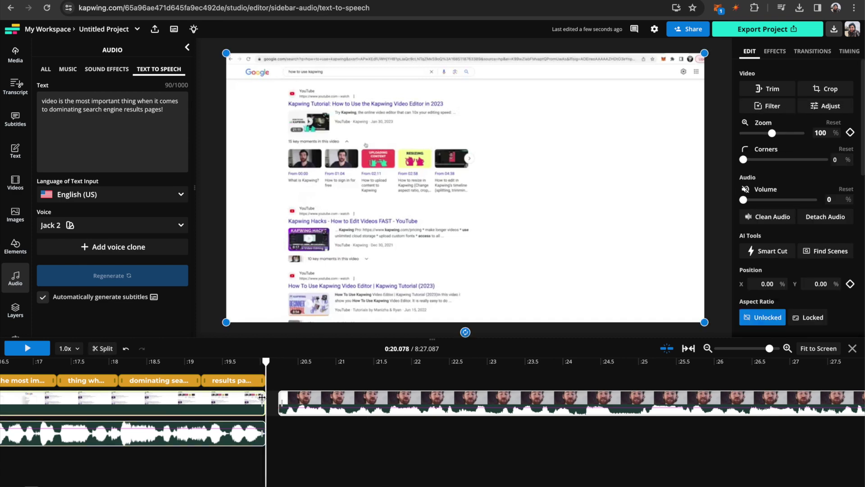
Delete the auto-generated captions over the new line and replay the patched section.
left_click(304, 381)
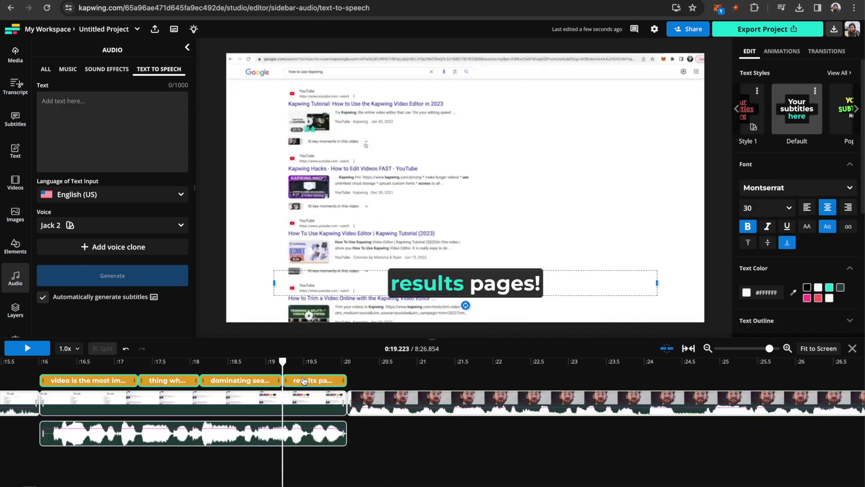
key("Delete")
scroll(305, 381, "left", 5)
left_click(149, 363)
key("space")
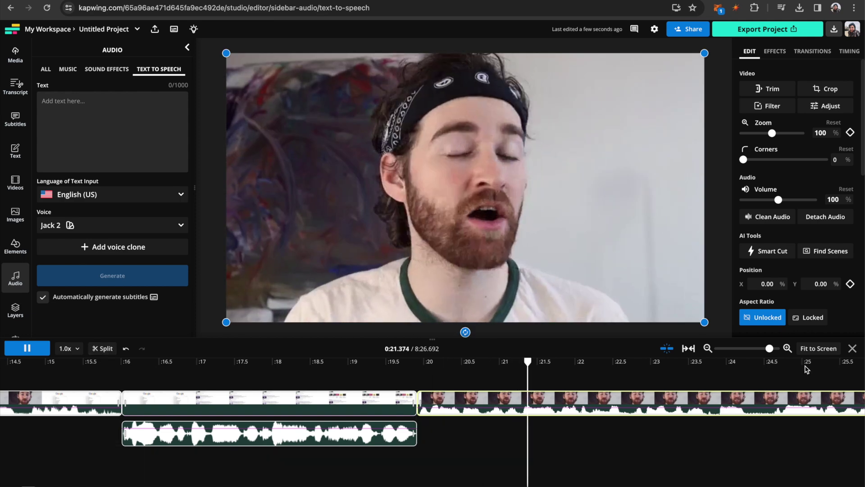
key("space")
left_click(756, 349)
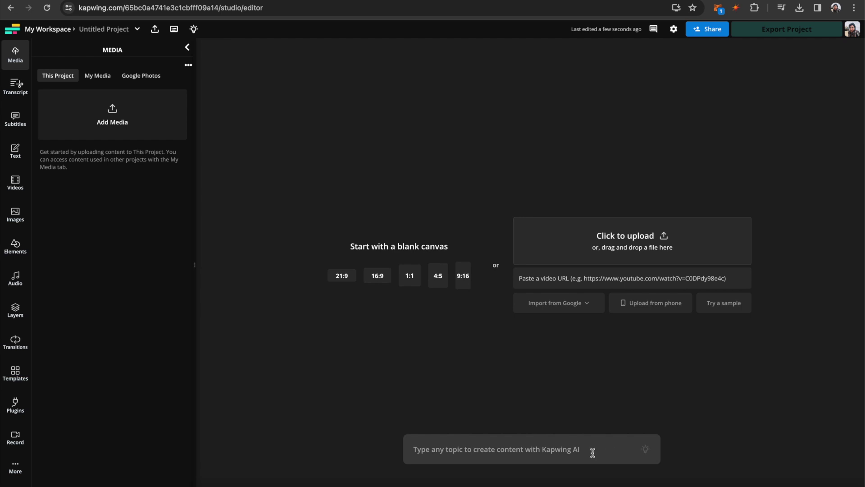
Generate a Kapwing AI video on 'how airplanes can fly' narrated by the cloned Jack 2 voice.
left_click(592, 452)
left_click(510, 424)
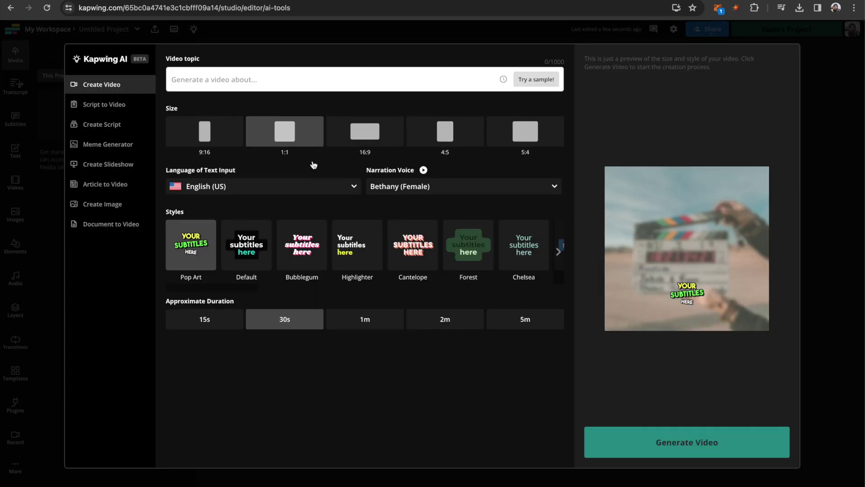
left_click(228, 76)
type("how airplanes can fly")
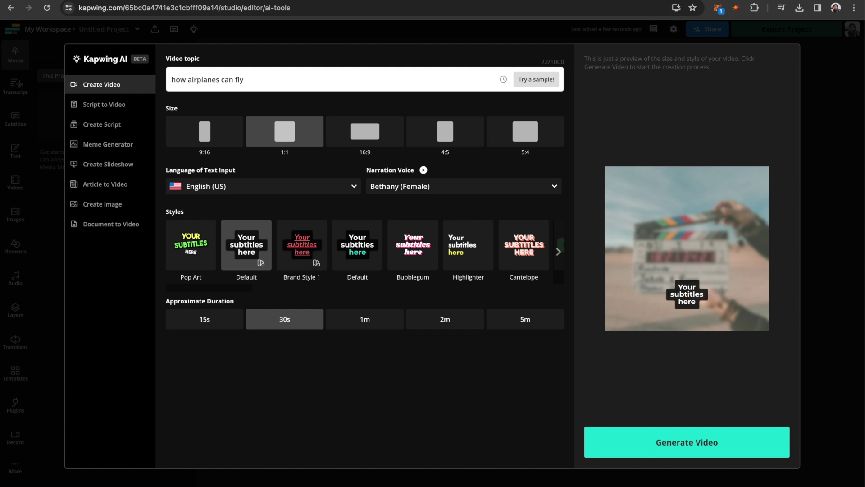
key("BackSpace")
left_click(399, 190)
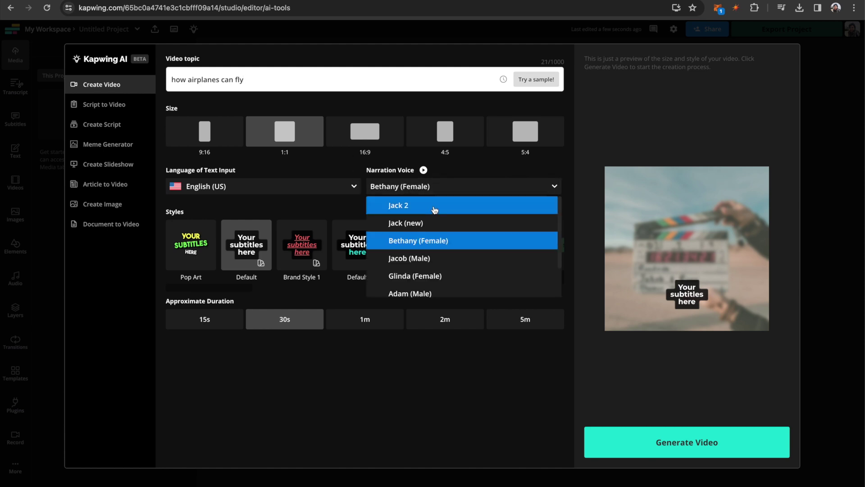
left_click(434, 209)
left_click(664, 443)
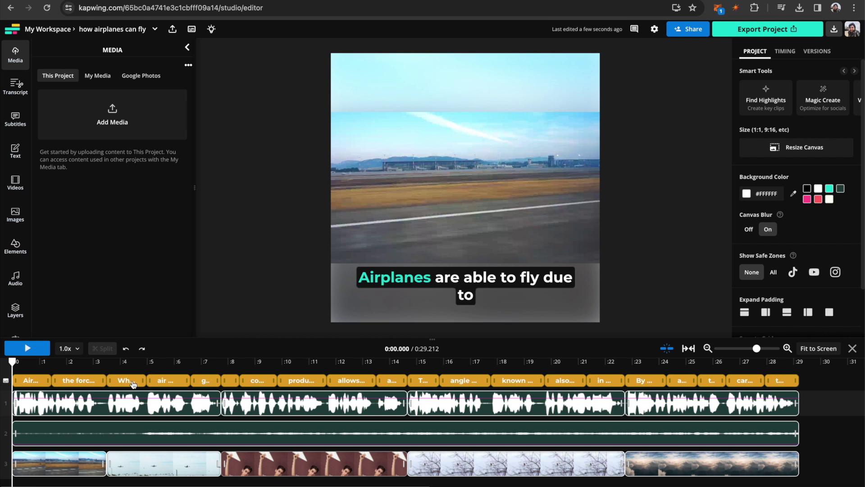
Play the generated video and lower the background music track to 5% volume.
key("space")
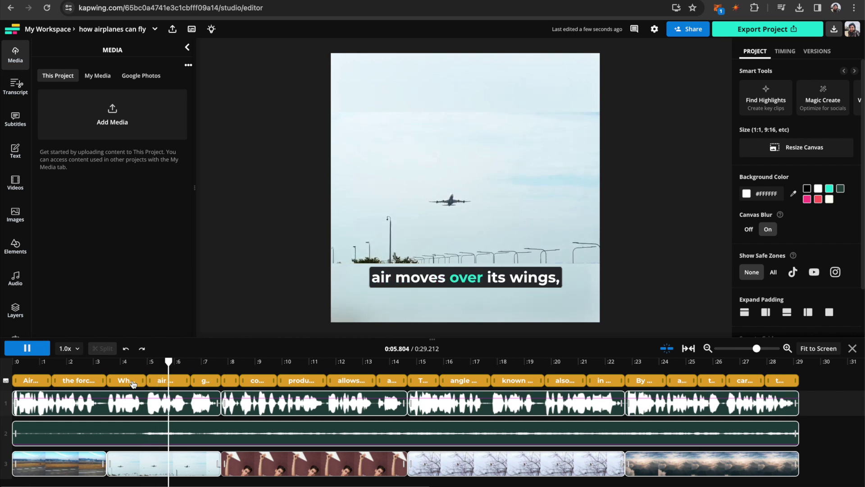
left_click(406, 433)
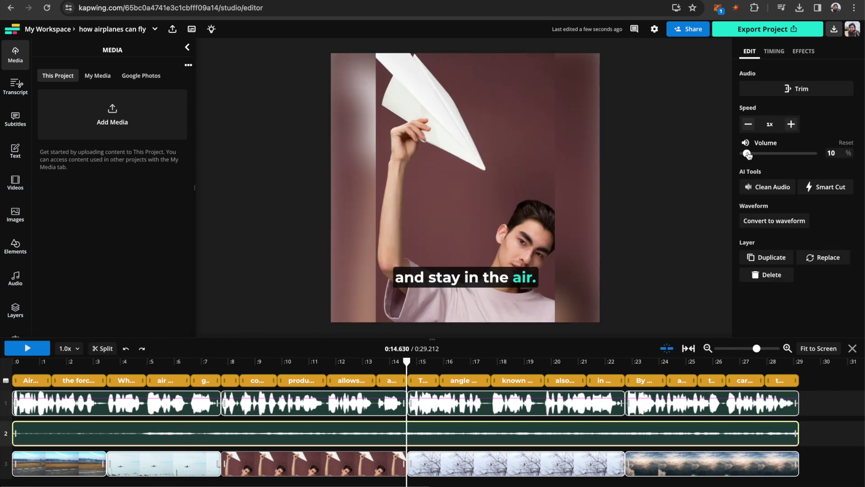
left_click_drag(748, 155, 743, 155)
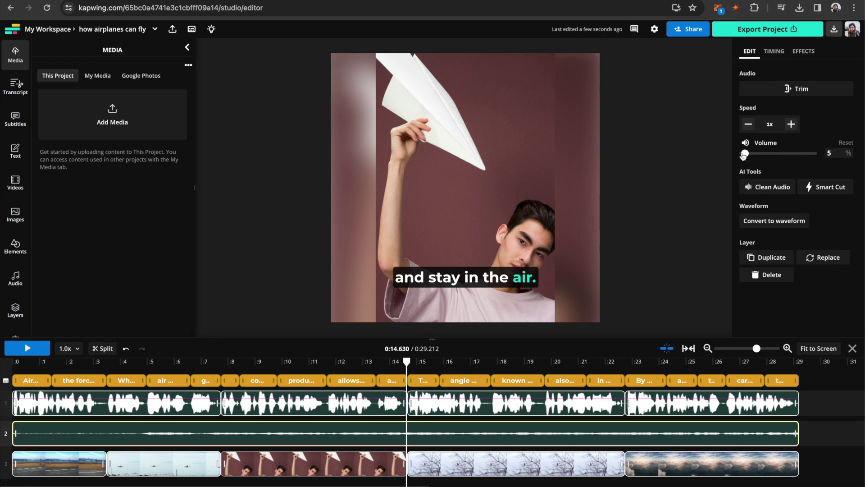
Stretch the opening runway clip's top and bottom edges to fill the whole frame.
left_click(48, 463)
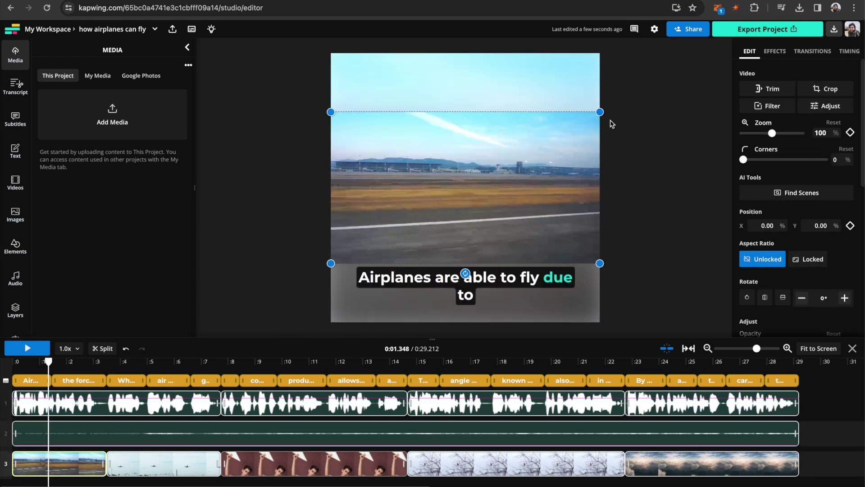
left_click_drag(601, 113, 600, 53)
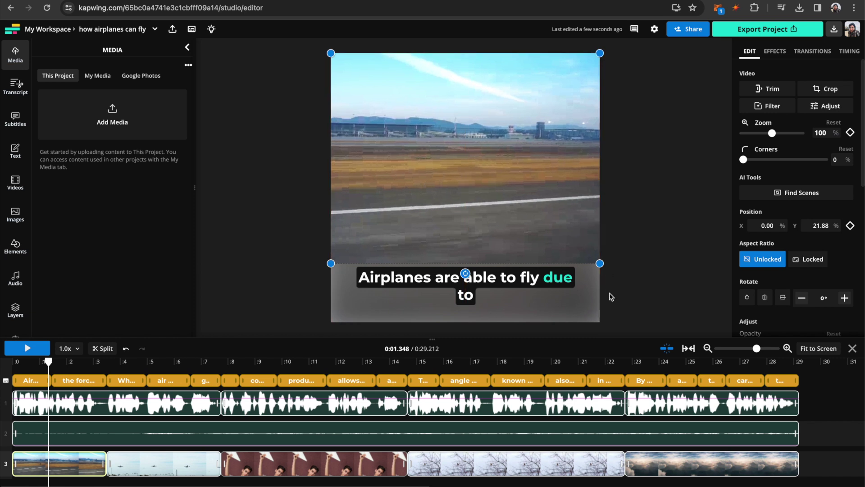
left_click_drag(597, 264, 600, 321)
left_click(137, 463)
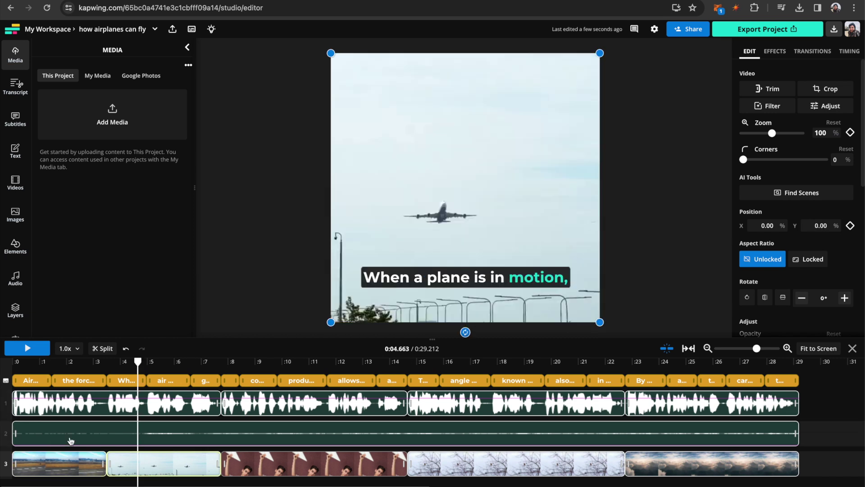
left_click(33, 362)
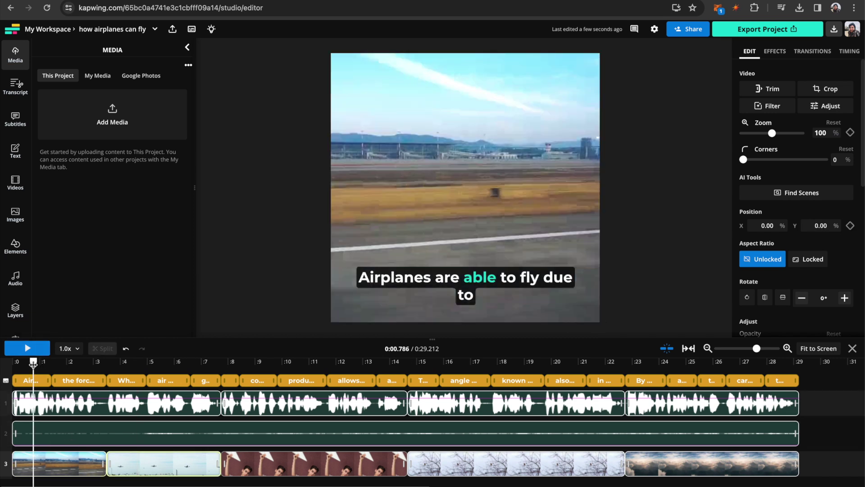